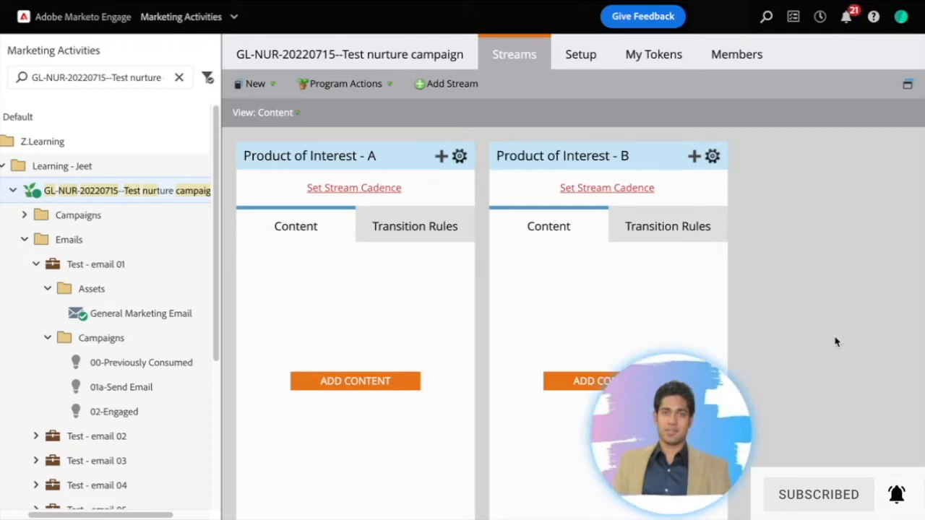
# - Add the Test - email 01 program to the Product of Interest - A stream of the nurture campaign
pyautogui.click(35, 265)
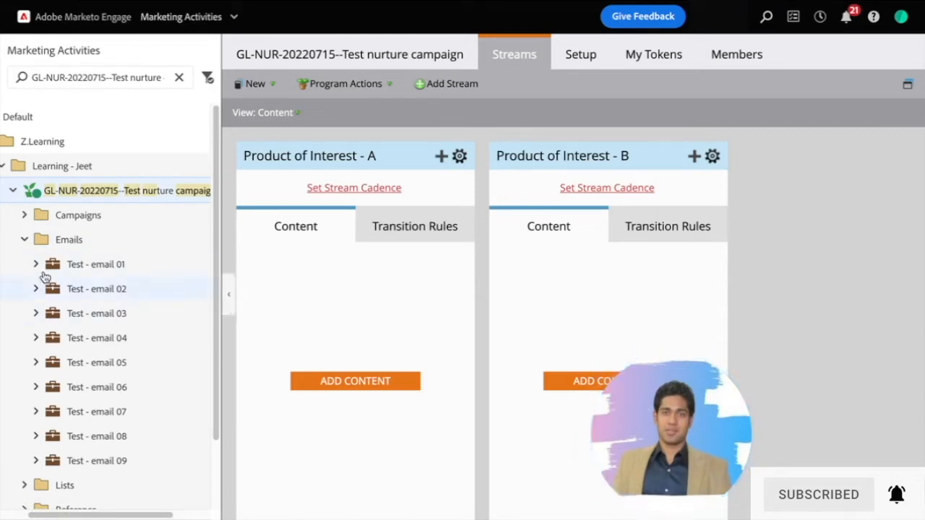
pyautogui.rightClick(164, 267)
pyautogui.moveTo(211, 170)
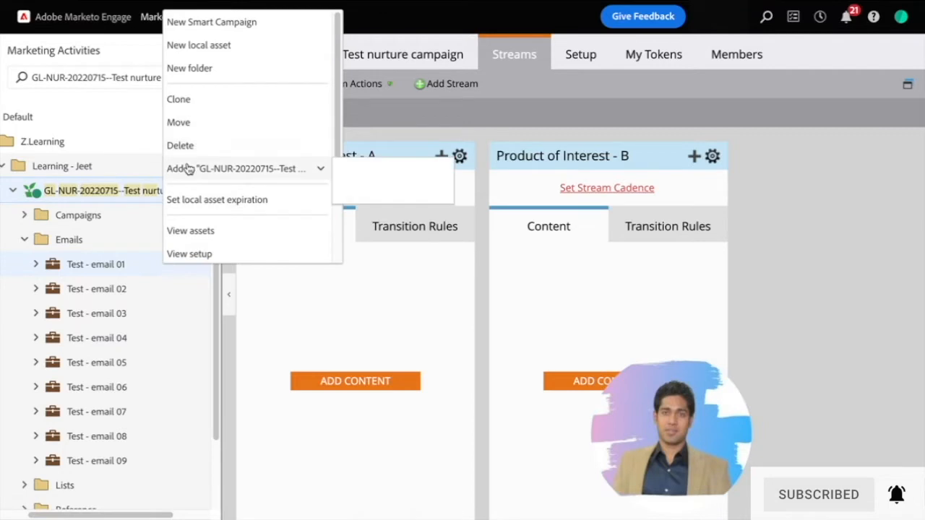
pyautogui.click(497, 120)
pyautogui.rightClick(164, 268)
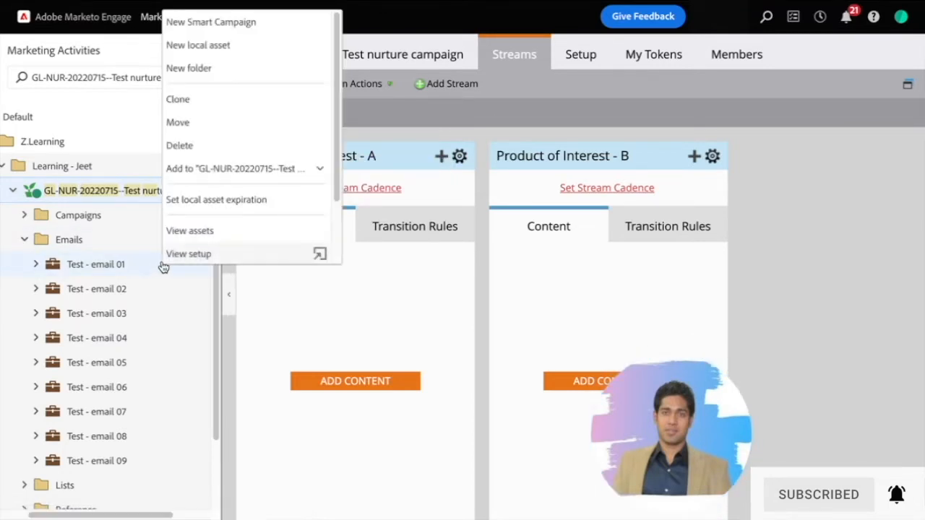
pyautogui.moveTo(221, 172)
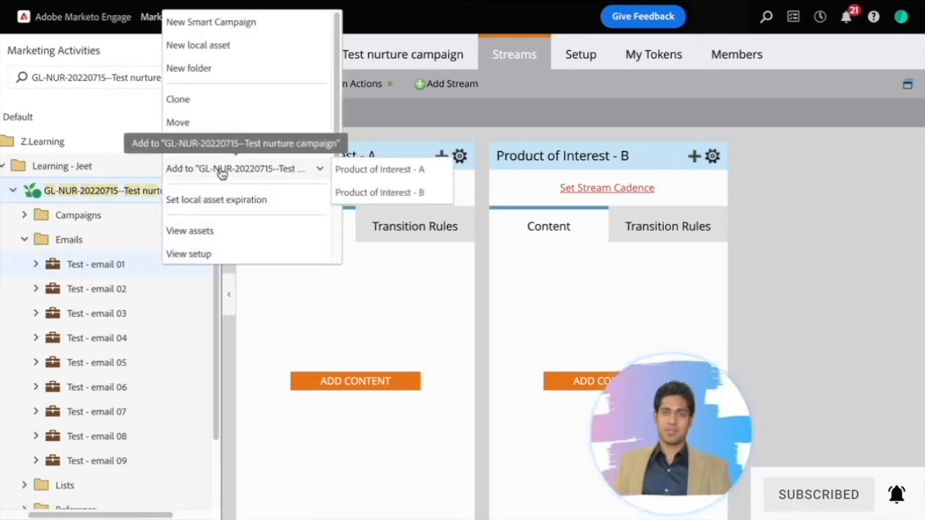
pyautogui.click(405, 173)
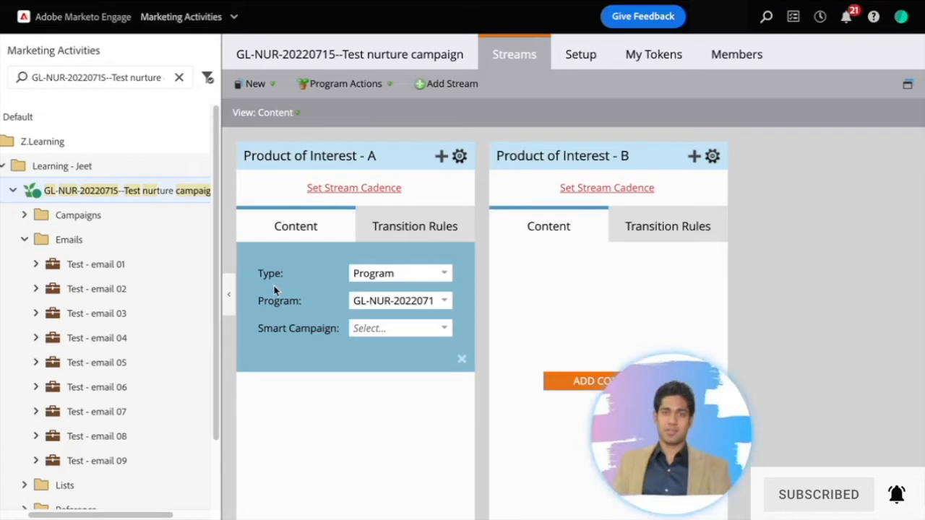
# - Keep the stream content type as Program, assign Test - email 01's 01a-Send Email smart campaign, and check it in the program tree
pyautogui.click(444, 274)
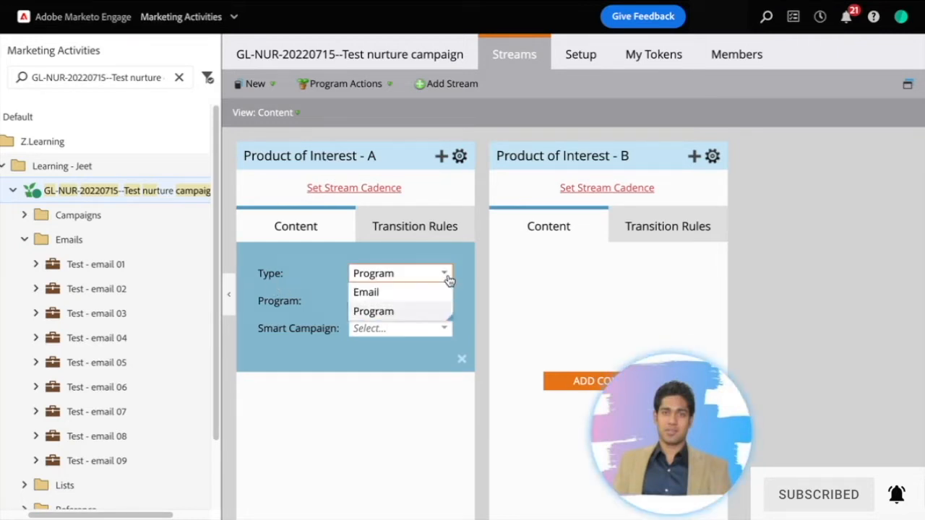
pyautogui.click(390, 313)
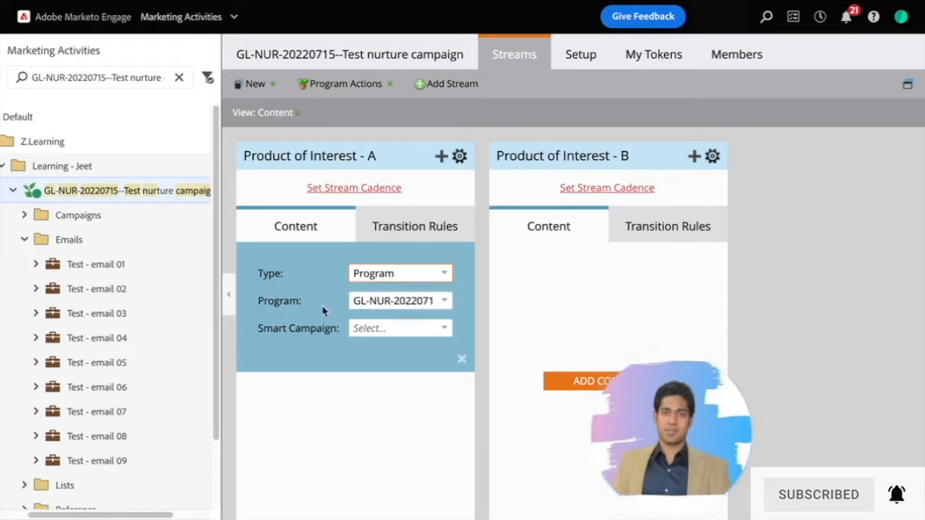
pyautogui.moveTo(371, 303); pyautogui.dragTo(539, 327)
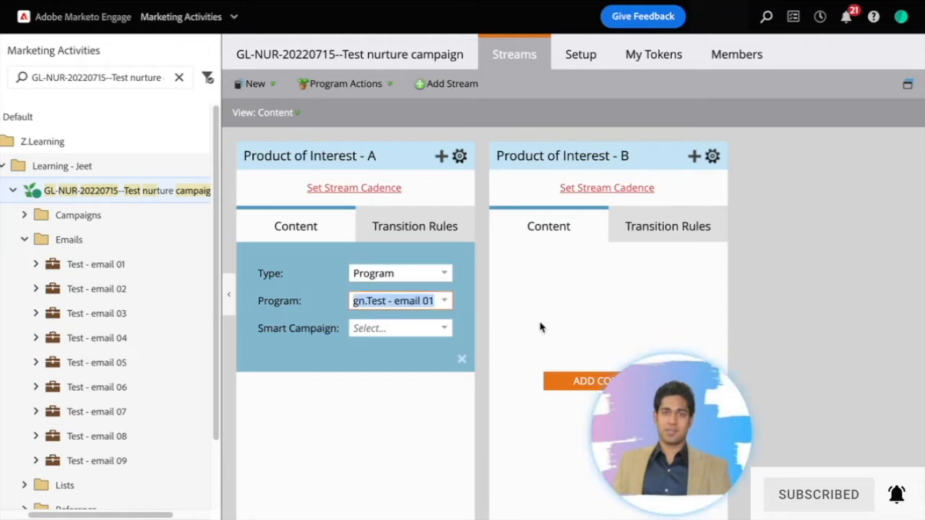
pyautogui.click(444, 333)
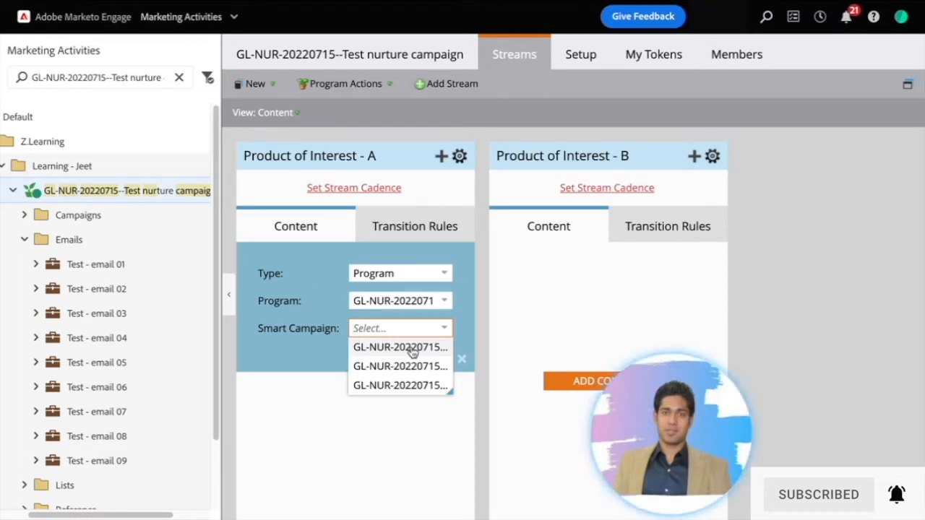
pyautogui.click(411, 348)
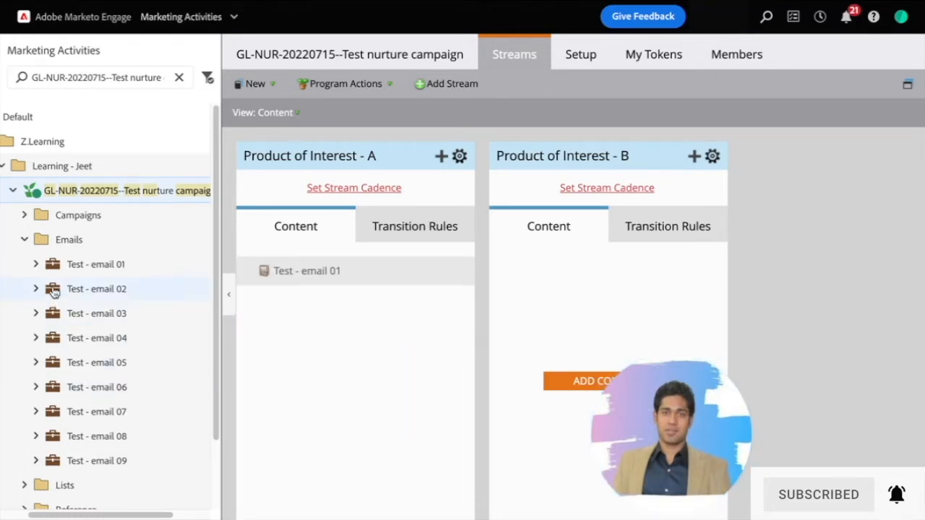
pyautogui.click(35, 264)
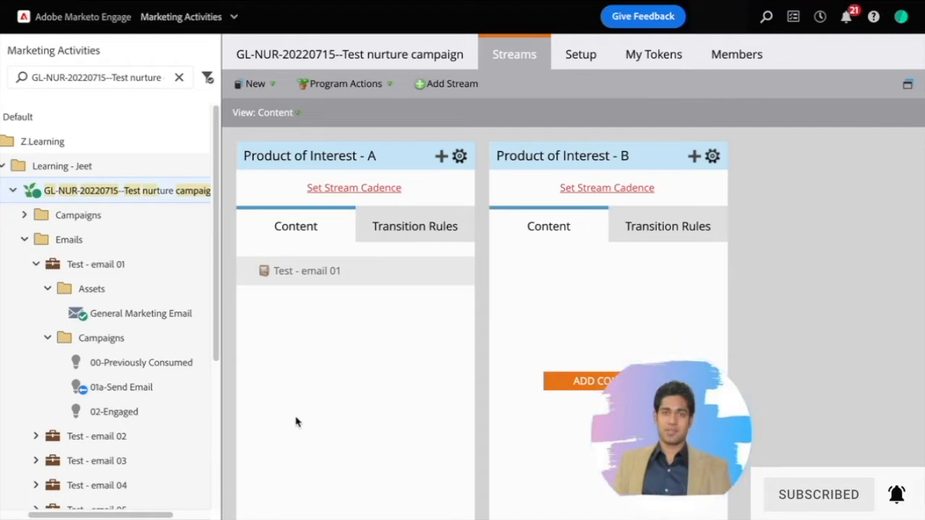
pyautogui.click(35, 265)
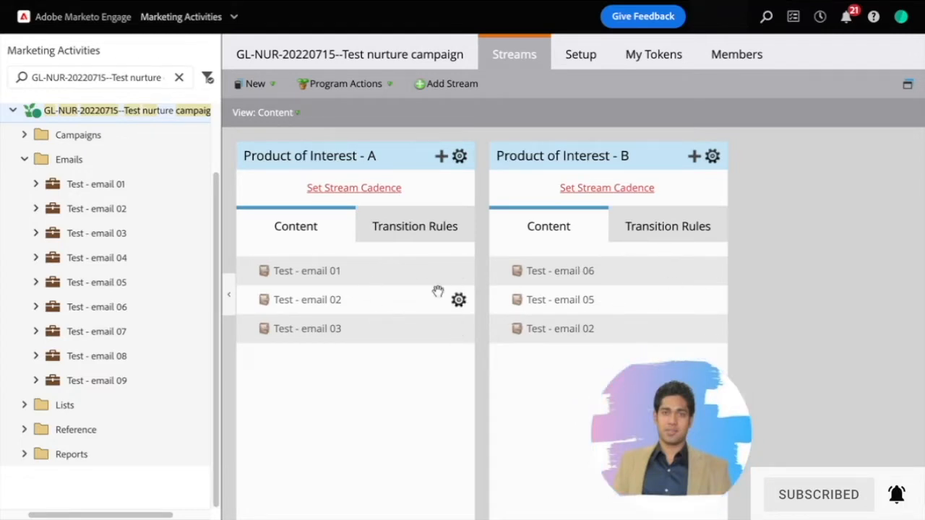
# - Activate Test - email 01, Test - email 02 and Test - email 03 in the Product of Interest - A stream
pyautogui.click(458, 273)
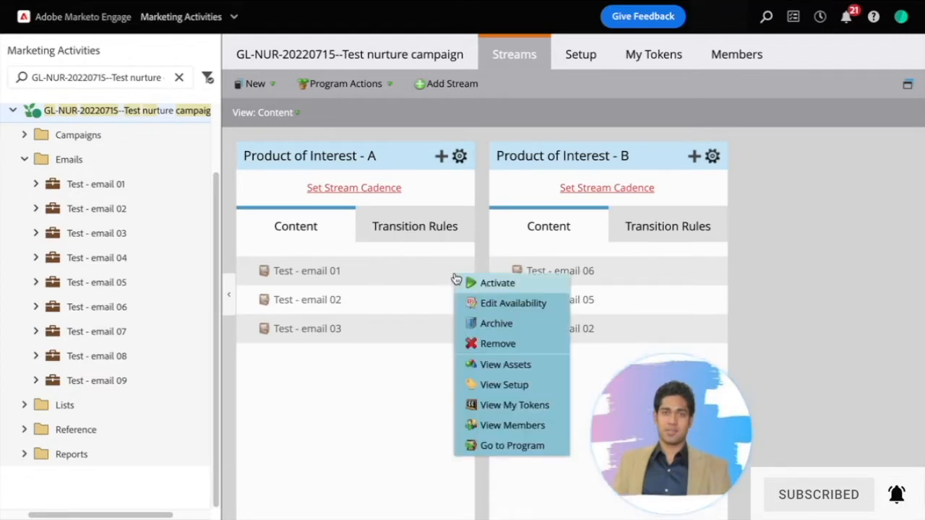
pyautogui.click(490, 283)
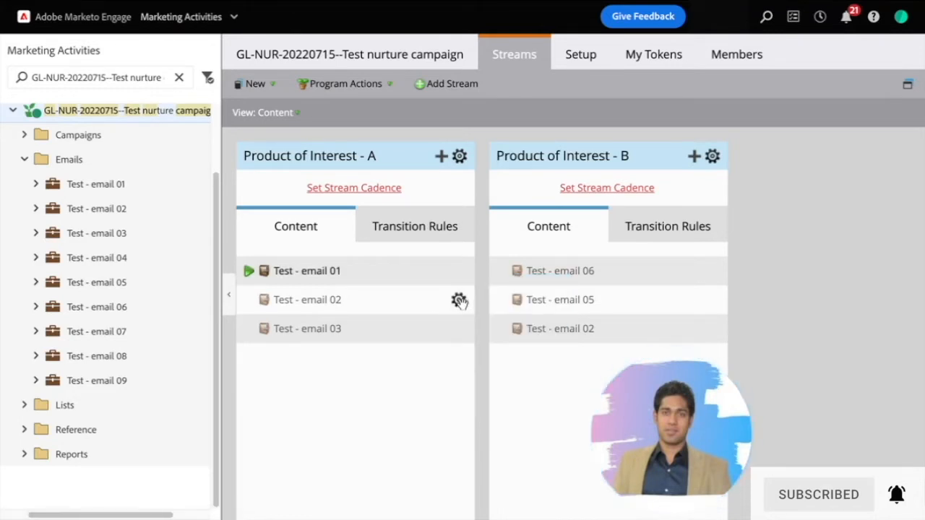
pyautogui.click(459, 300)
pyautogui.click(473, 312)
pyautogui.click(460, 328)
pyautogui.click(476, 342)
# - Activate Test - email 06, Test - email 05 and Test - email 02 in the Product of Interest - B stream
pyautogui.click(712, 271)
pyautogui.click(723, 276)
pyautogui.click(712, 300)
pyautogui.click(755, 310)
pyautogui.click(712, 328)
pyautogui.click(755, 338)
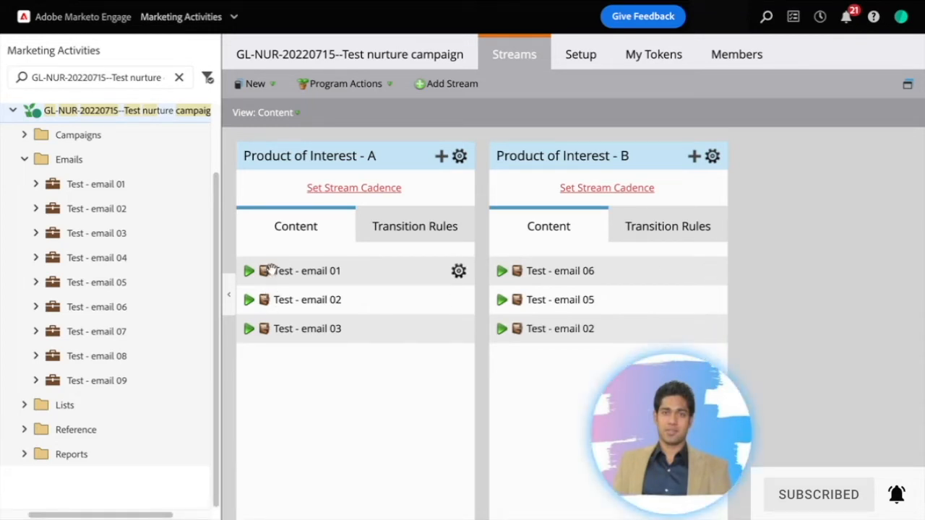
# - Expand the Test - email 03 program and its Campaigns folder to review its smart campaigns
pyautogui.click(36, 232)
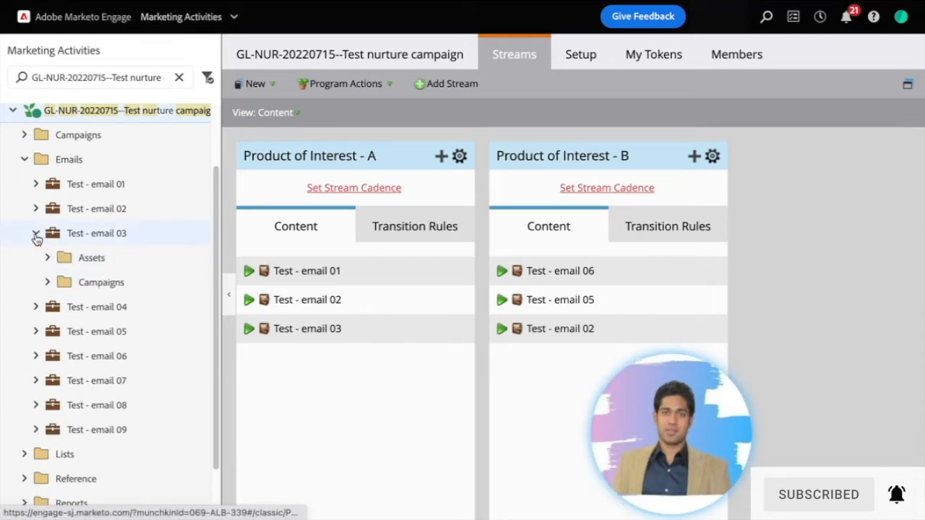
pyautogui.click(46, 281)
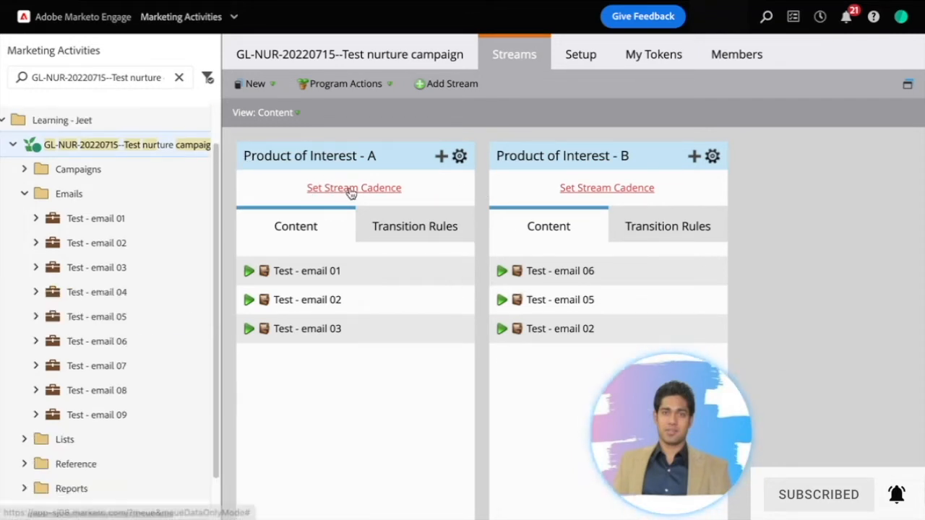
# - Set the Product of Interest - A cadence to every 1 week on Monday at 8:00 AM, first cast 07/18/22, and save it
pyautogui.click(349, 190)
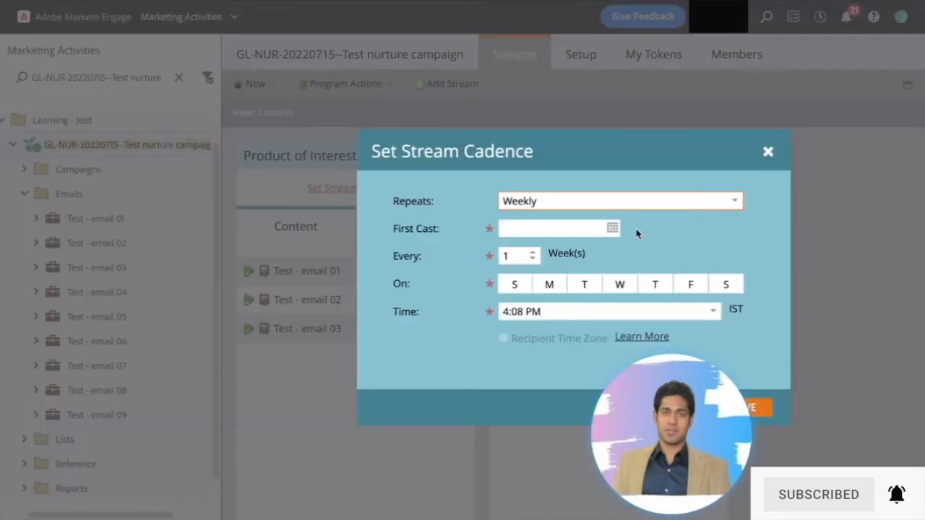
pyautogui.click(612, 229)
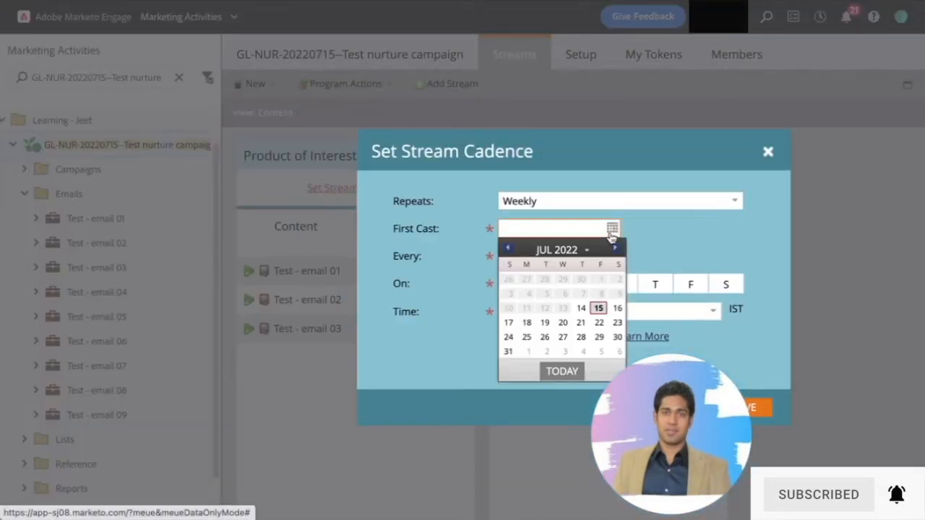
pyautogui.click(528, 325)
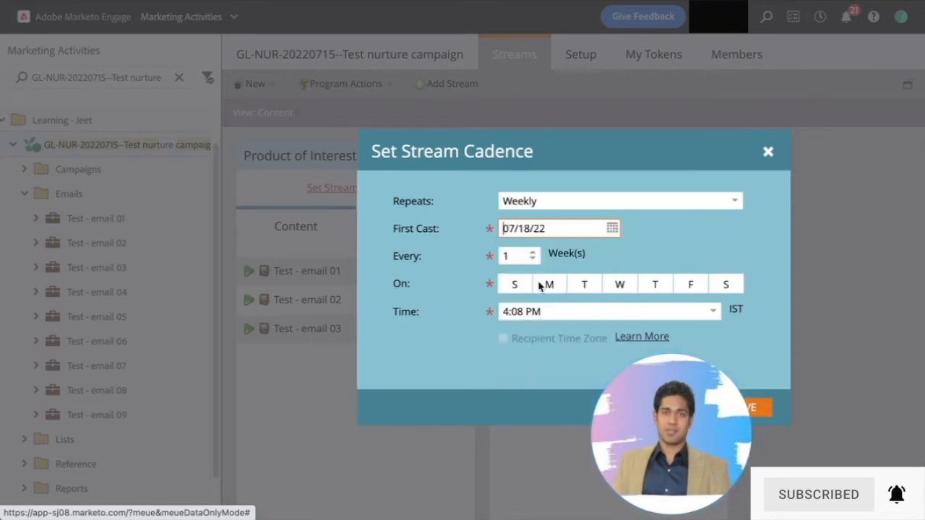
pyautogui.click(549, 287)
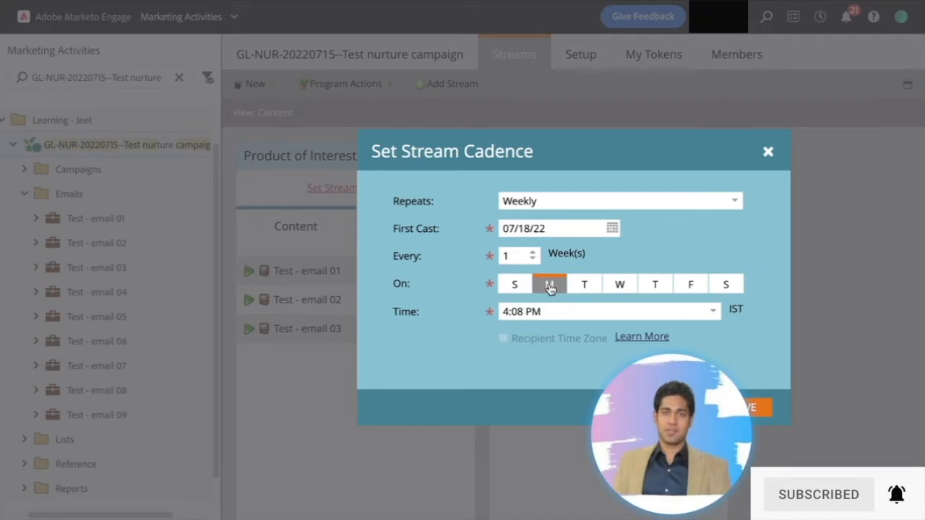
pyautogui.moveTo(582, 307); pyautogui.dragTo(455, 314)
pyautogui.write('8')
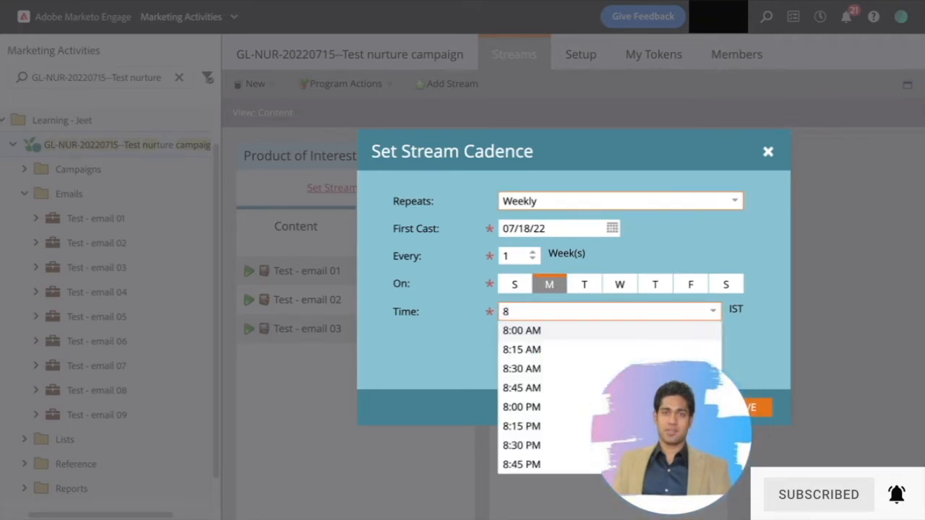
pyautogui.click(516, 331)
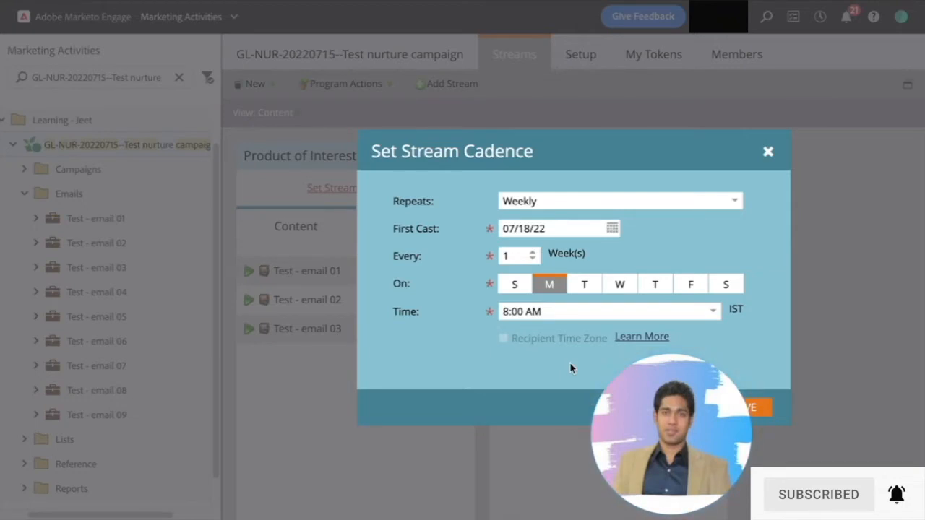
pyautogui.moveTo(502, 341)
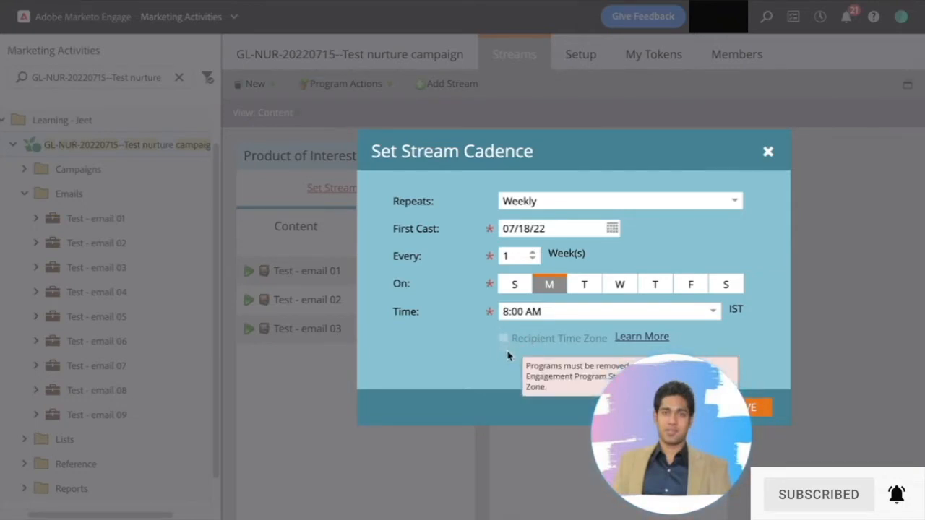
pyautogui.click(764, 409)
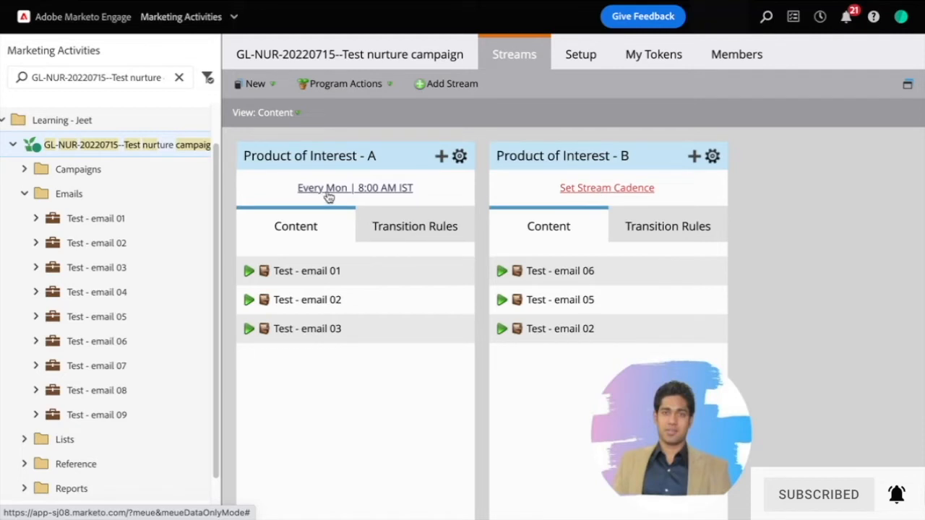
# - Check the future cast dates of the Product of Interest - A and Product of Interest - B streams
pyautogui.moveTo(340, 197)
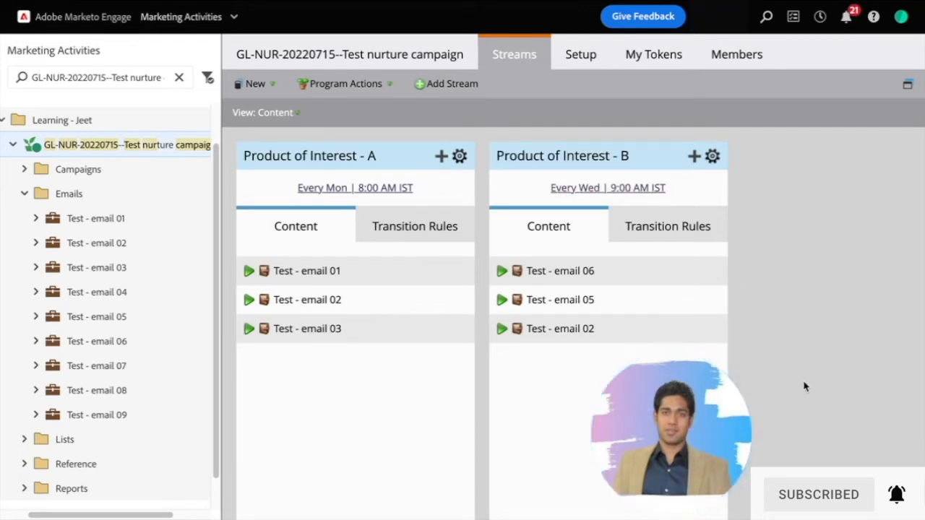
pyautogui.moveTo(333, 201)
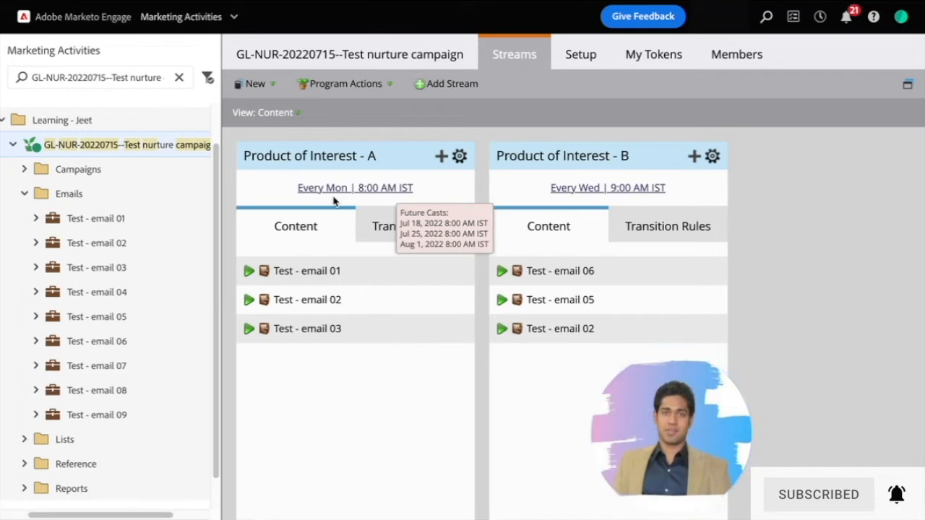
pyautogui.moveTo(551, 196)
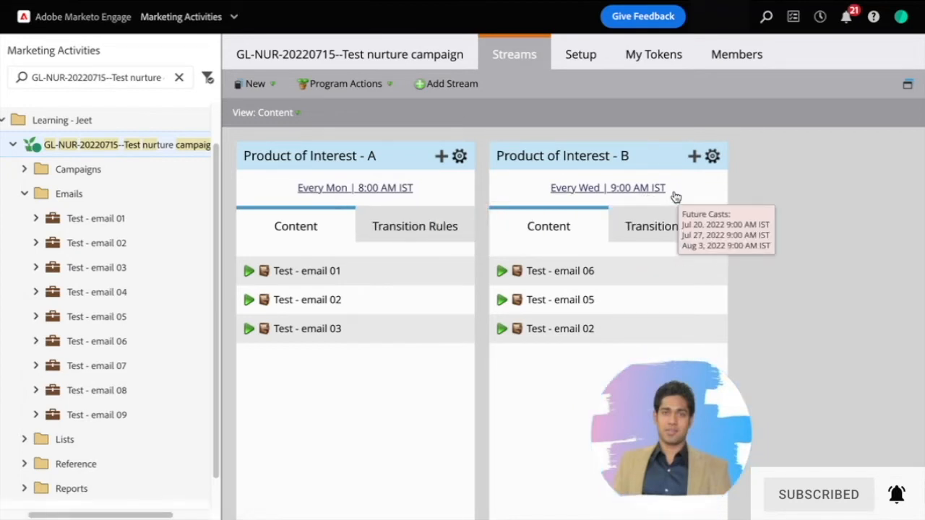
pyautogui.moveTo(587, 271)
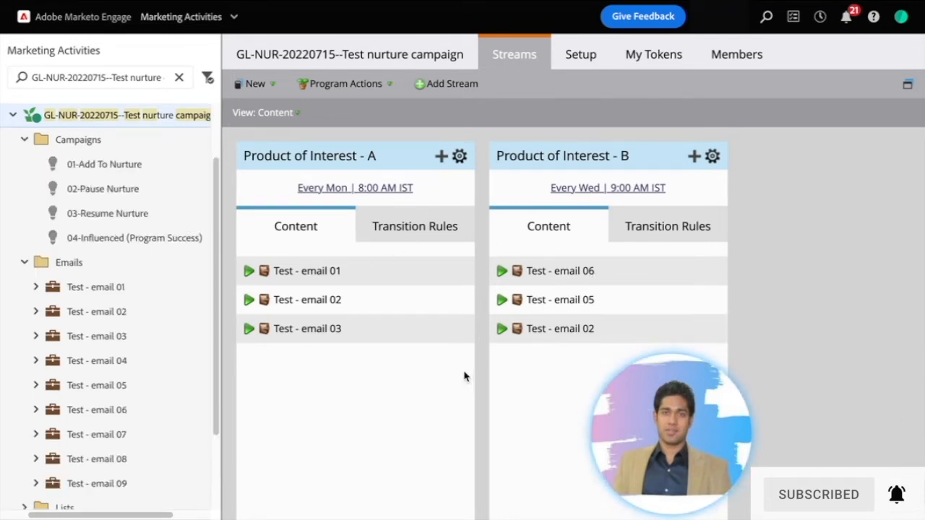
# - Open the 01-Add To Nurture campaign and review its smart list and the job role values of Choice 2 in its flow
pyautogui.click(134, 164)
pyautogui.click(404, 54)
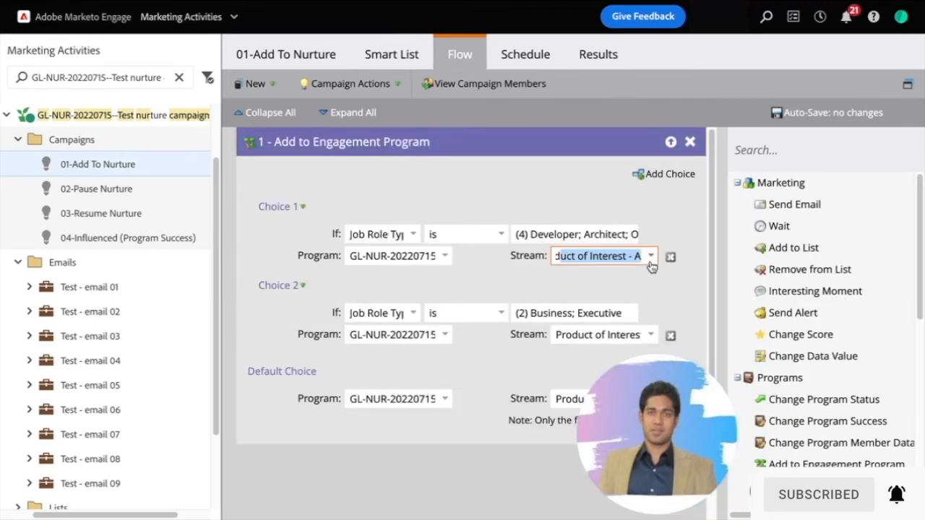
pyautogui.moveTo(366, 314); pyautogui.dragTo(492, 312)
pyautogui.click(554, 315)
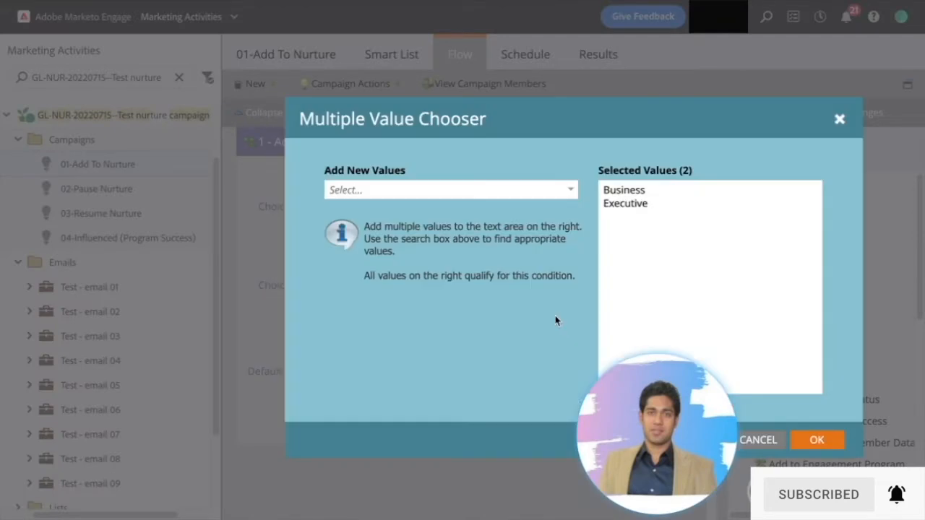
pyautogui.click(767, 440)
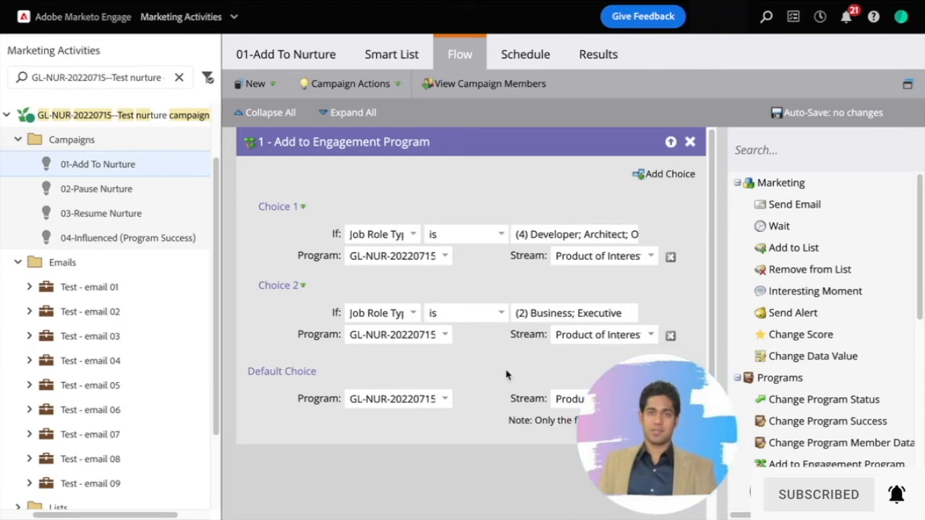
# - Reset the Add to Engagement Program default choice to Do Nothing and open the campaign's schedule
pyautogui.scroll(-2, 505, 375)
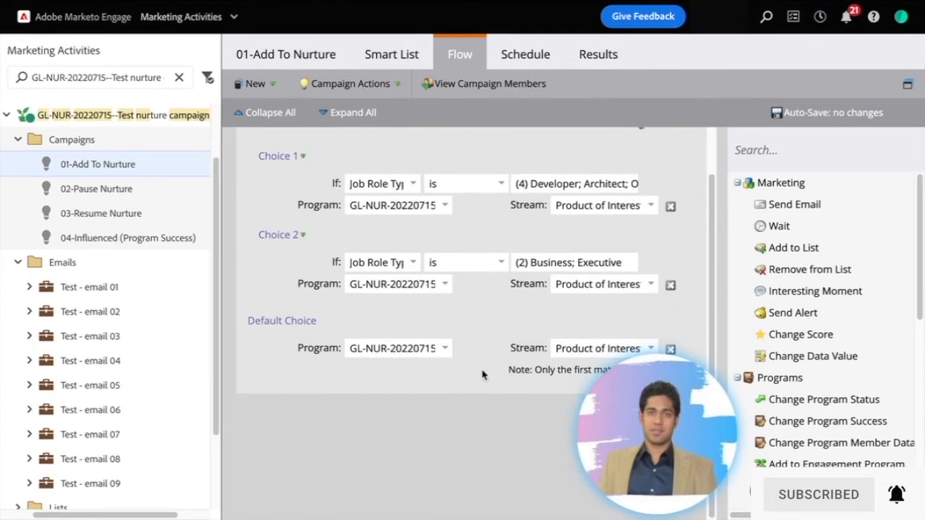
pyautogui.click(670, 349)
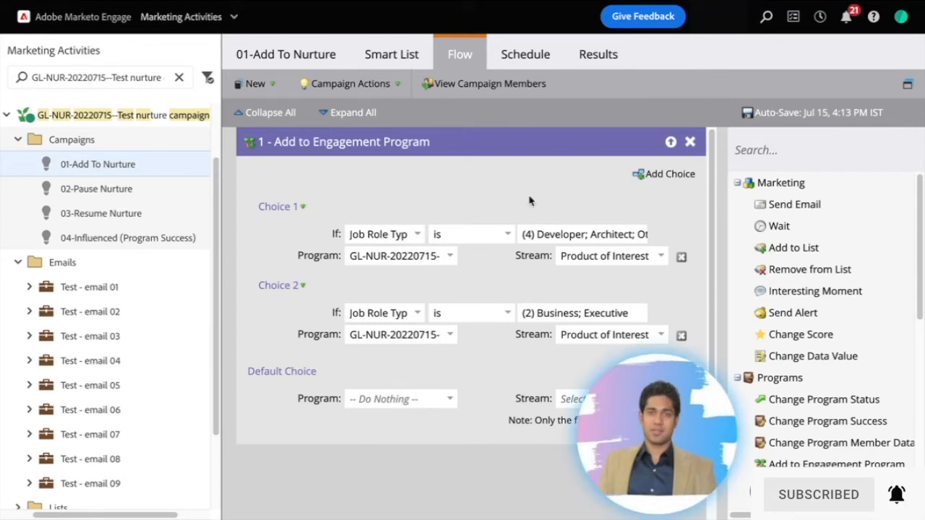
pyautogui.click(527, 58)
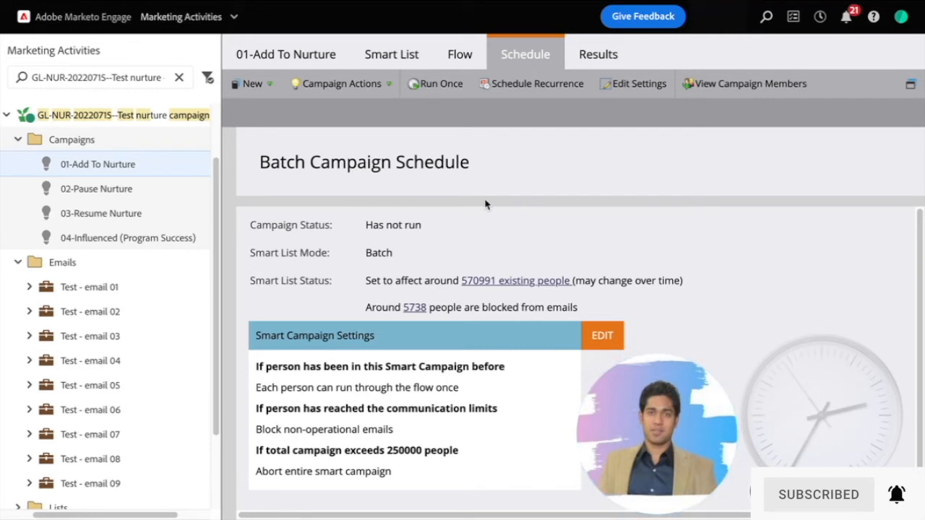
# - Open the 02-Pause Nurture smart campaign
pyautogui.click(130, 198)
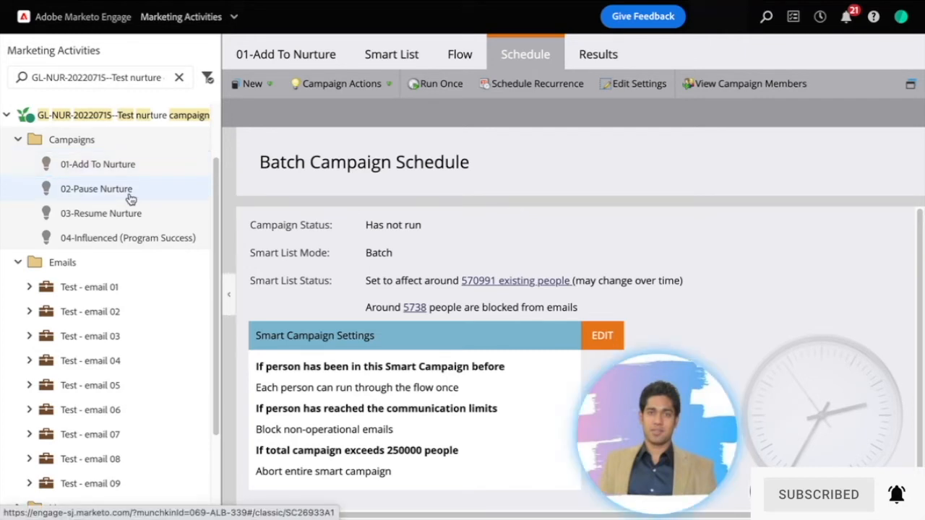